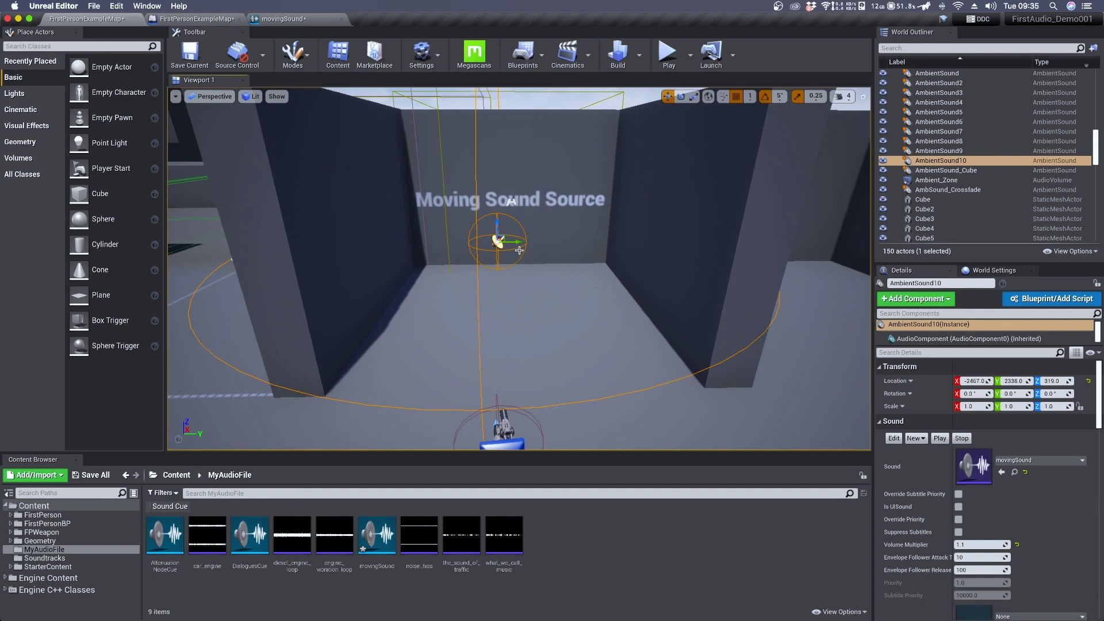
- Preview the Looping Wave Player node (loop_01) in the movingSound cue, then stop playback
click(281, 18)
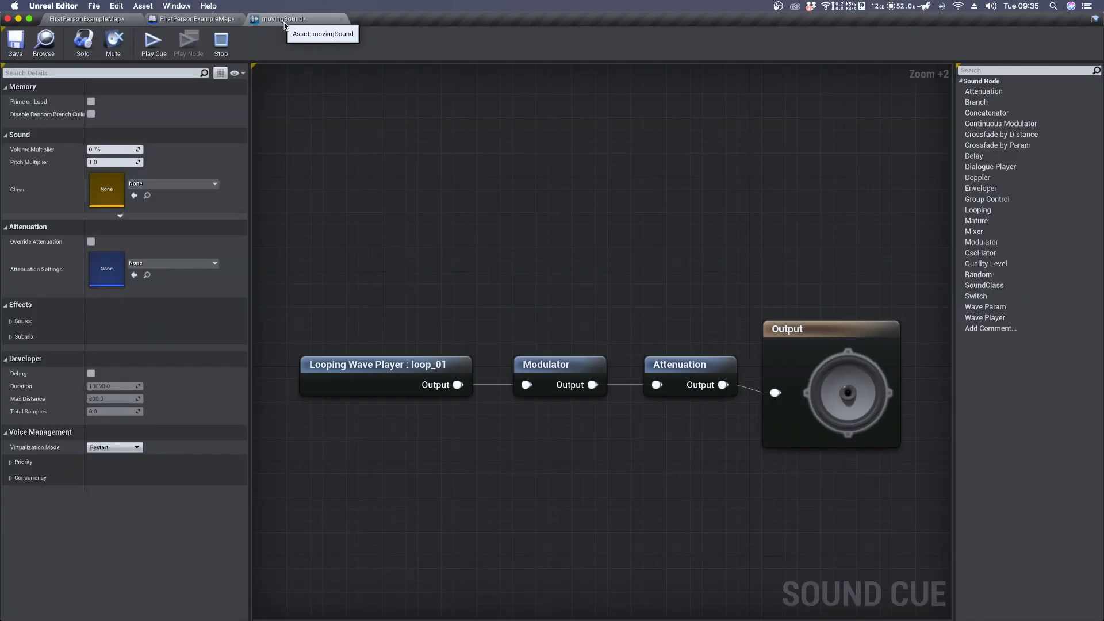
right_drag(514, 269, 529, 265)
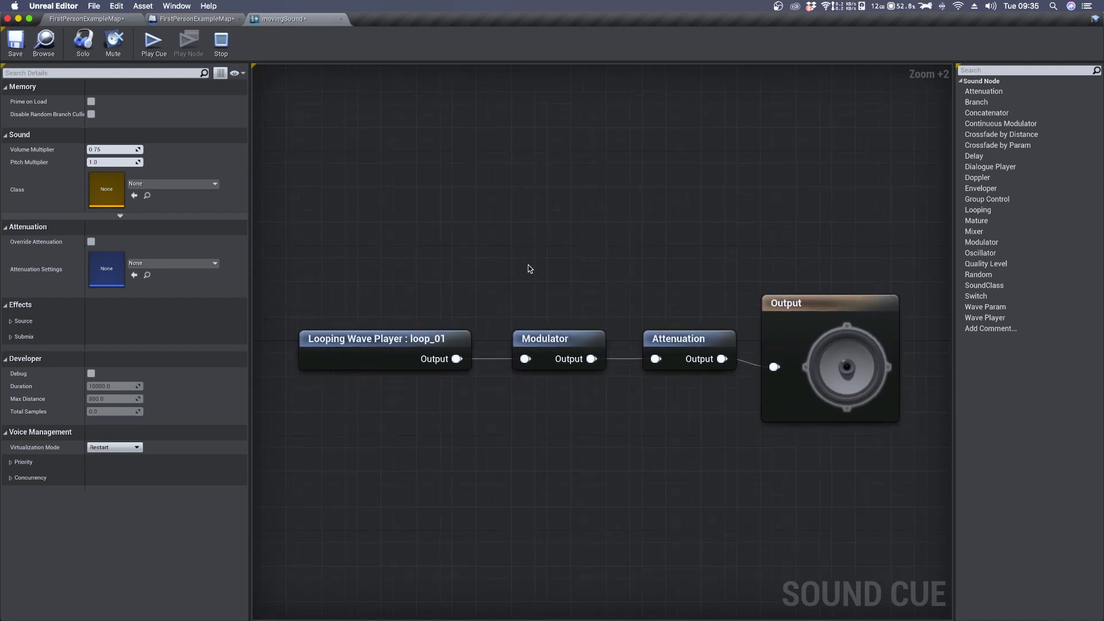
click(345, 339)
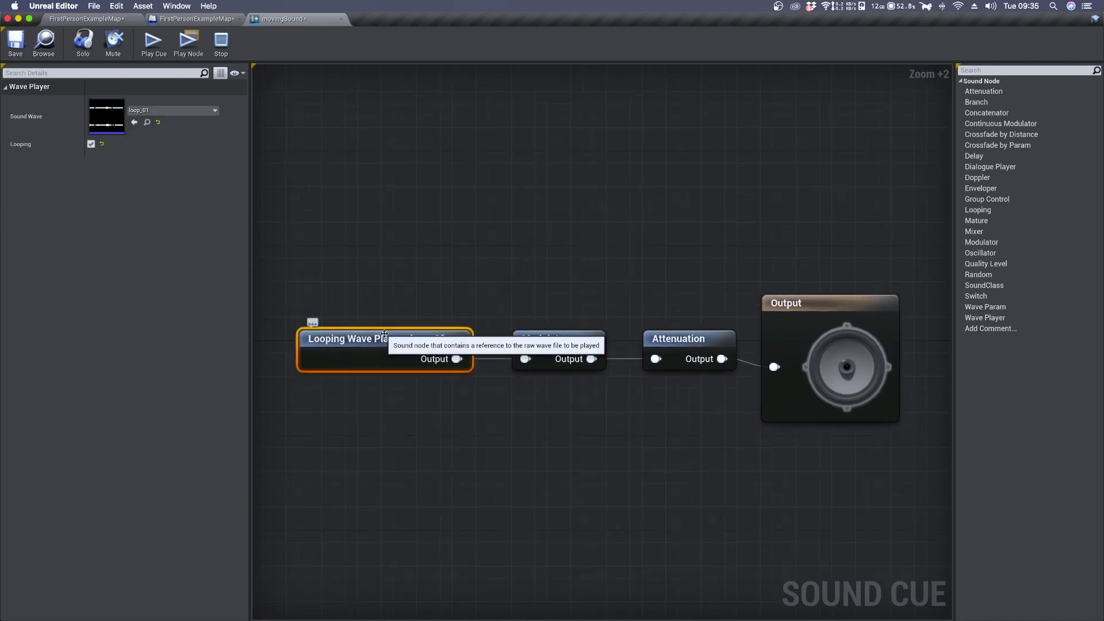
click(218, 44)
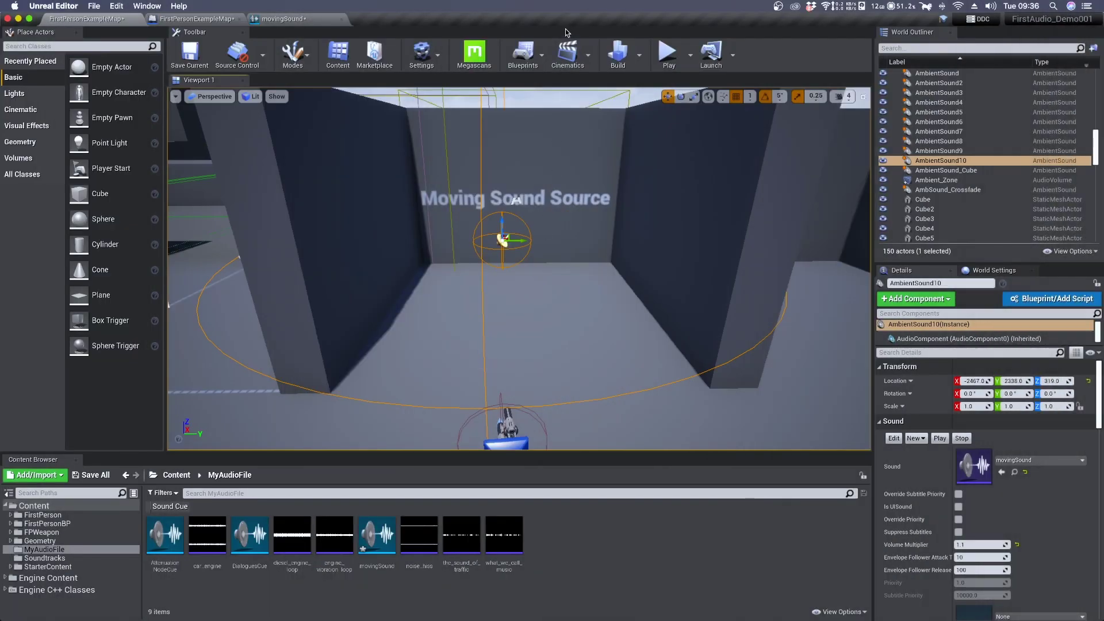
- Add a level sequence saved as TestSequence in MyAudioFile, and enlarge the Sequencer area
click(586, 64)
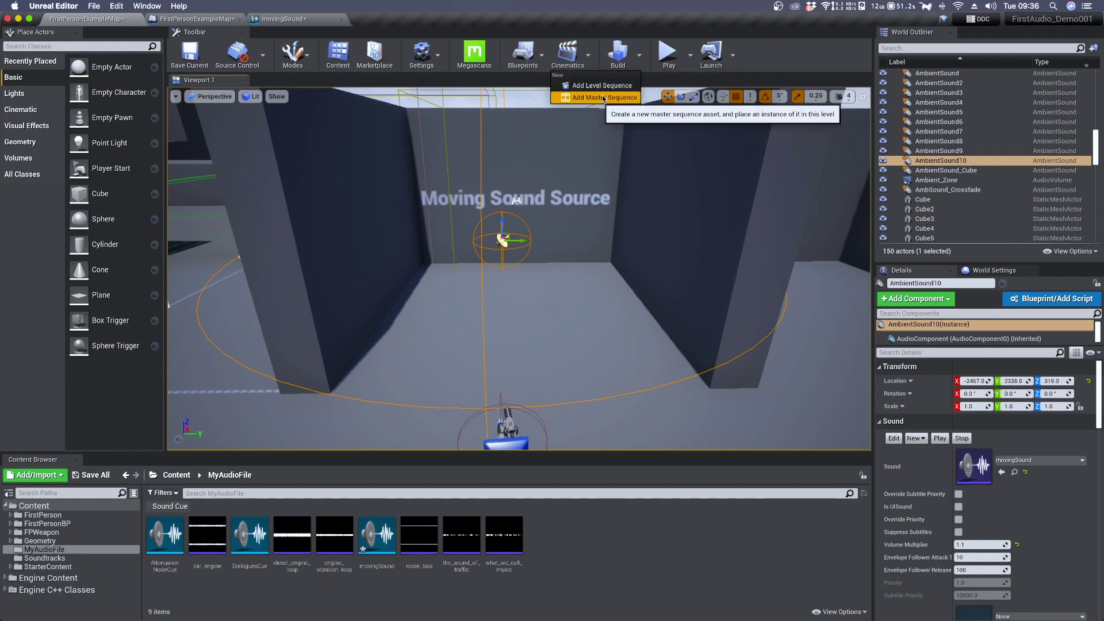
click(602, 86)
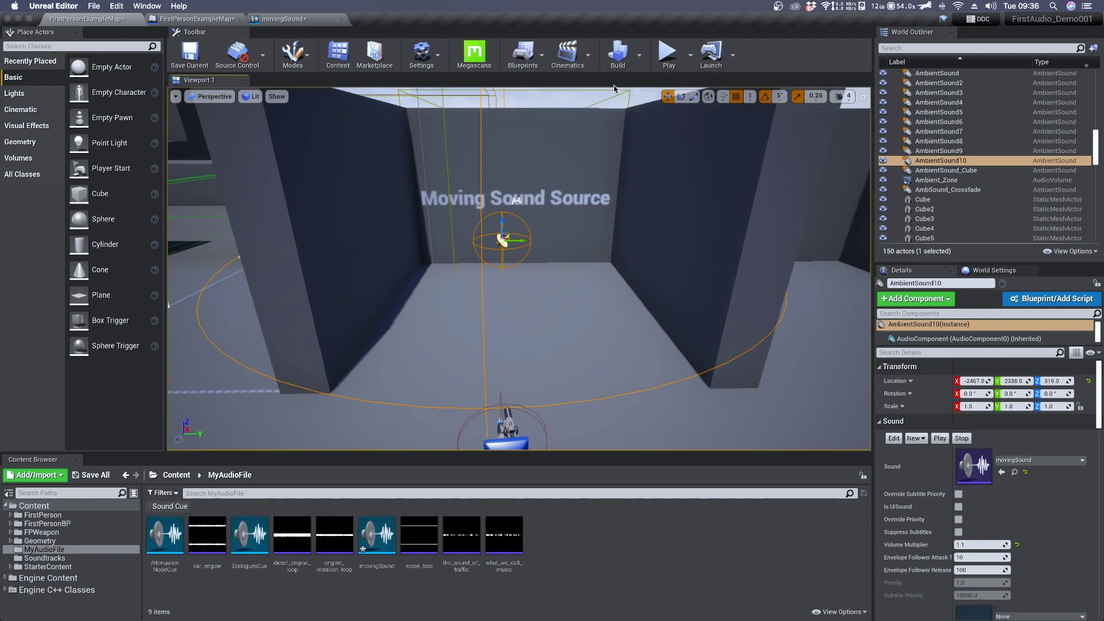
drag(423, 141, 374, 102)
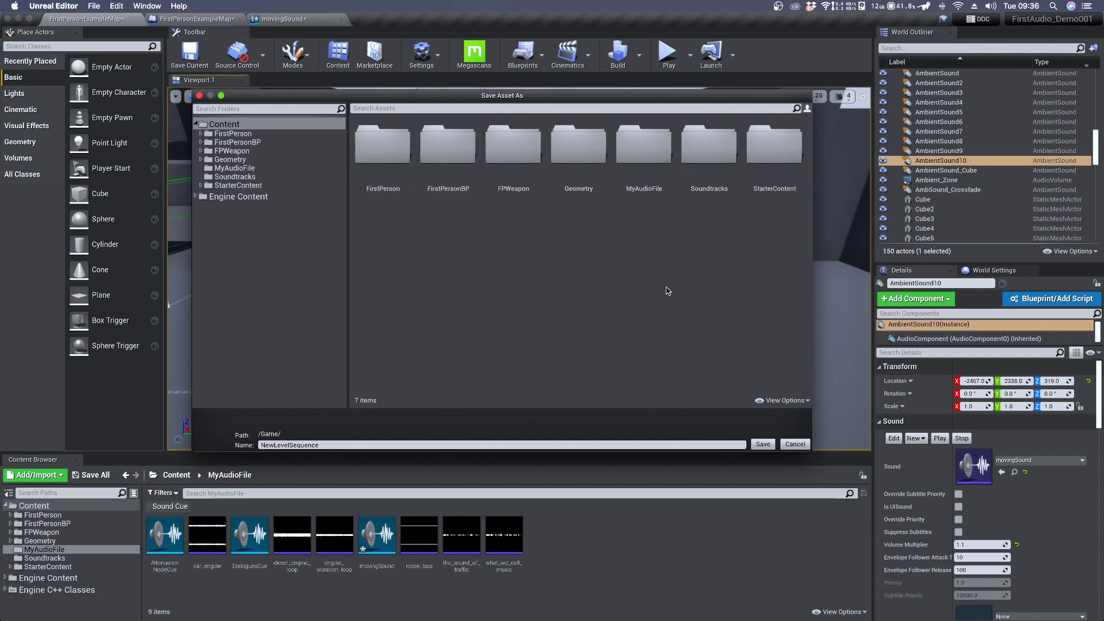
double_click(638, 157)
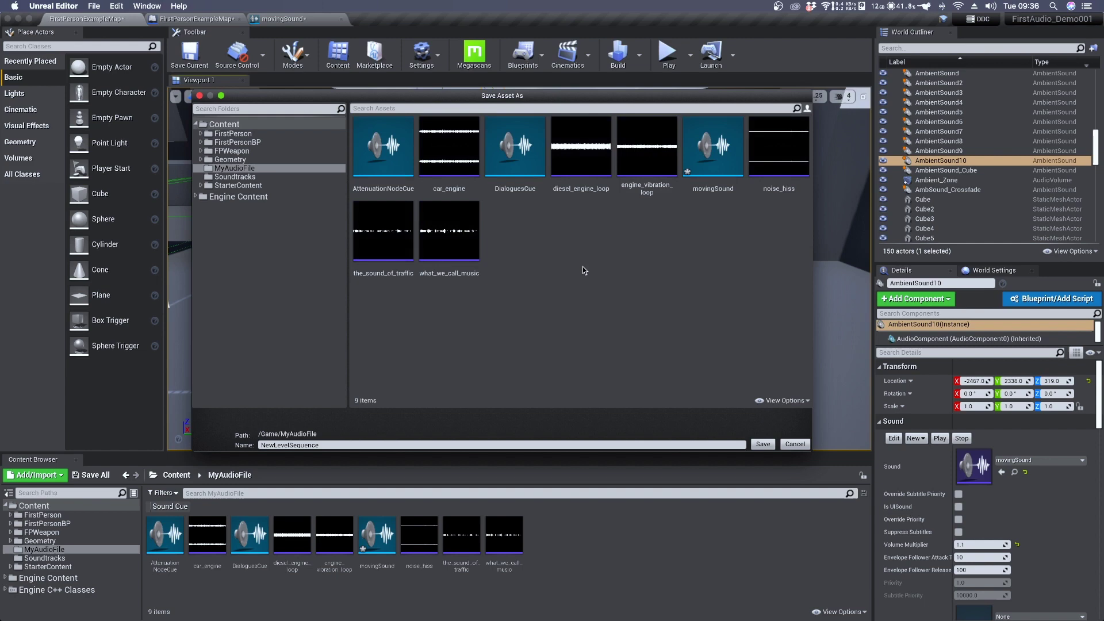
text(Te)
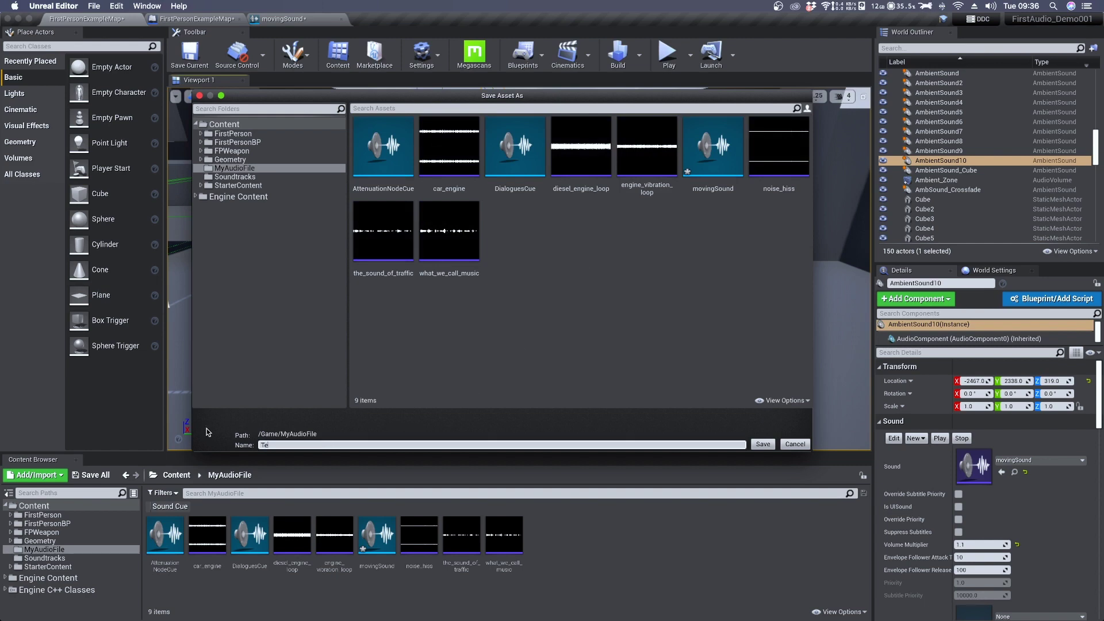
text(stSequence)
key(Return)
drag(386, 467, 386, 612)
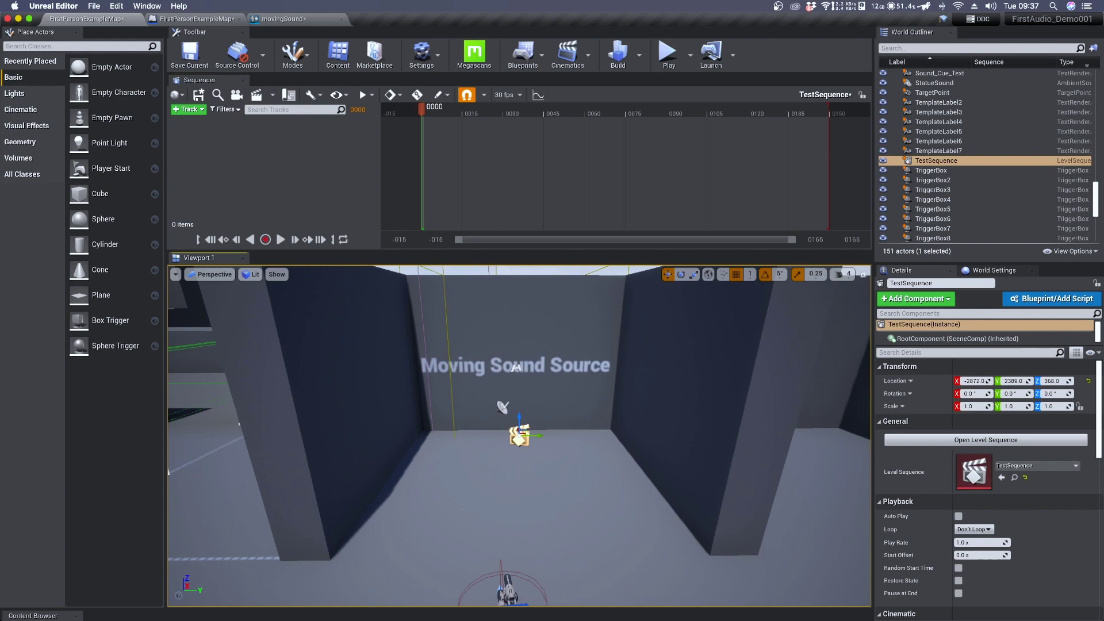
- Add the selected AmbientSound10 actor to TestSequence
click(508, 411)
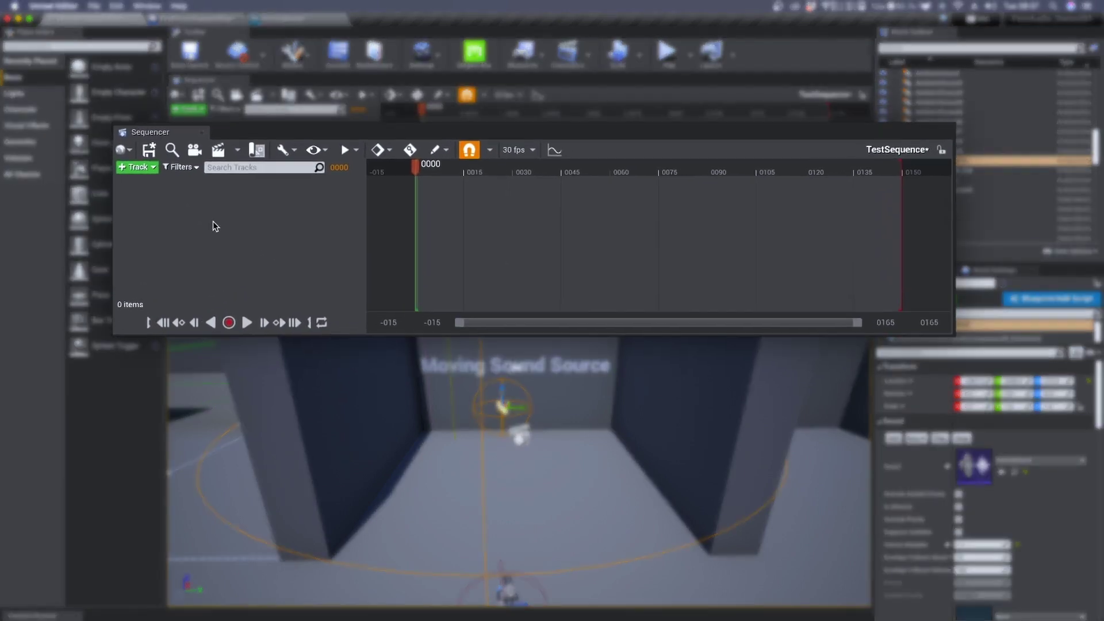
right_click(133, 284)
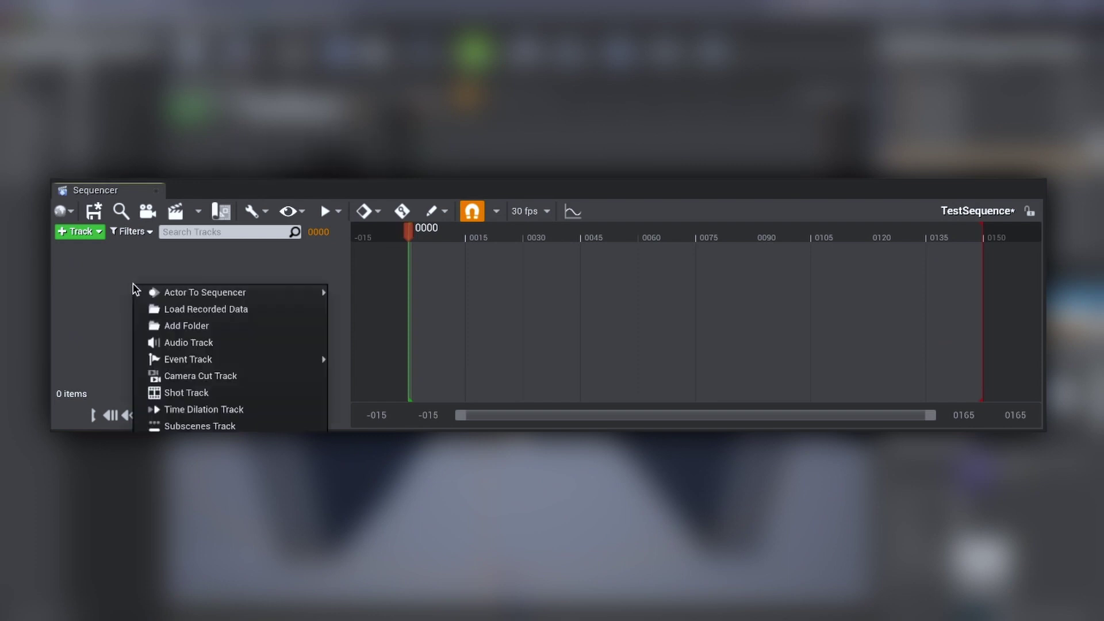
mouse_move(178, 295)
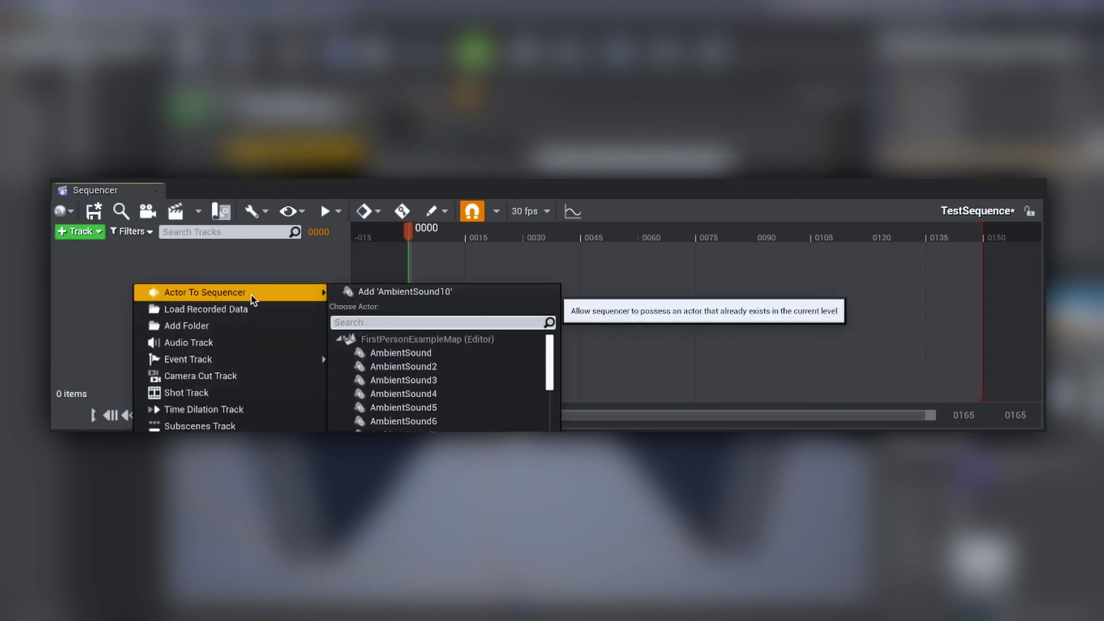
click(422, 294)
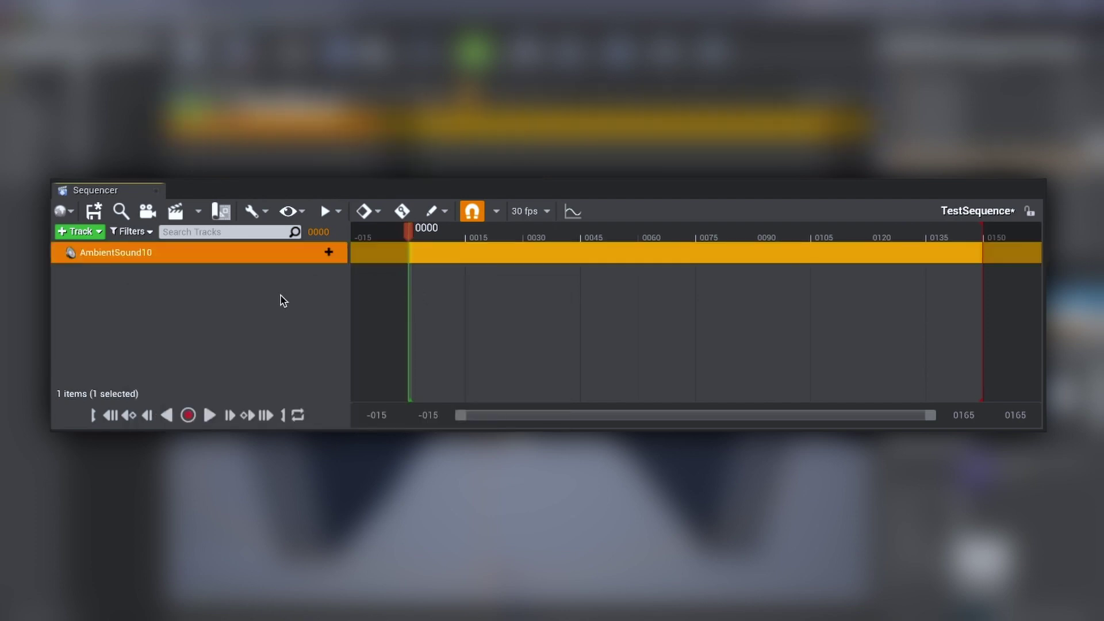
- Give AmbientSound10 a Transform track and expand its Location X, Y and Z channels
click(314, 254)
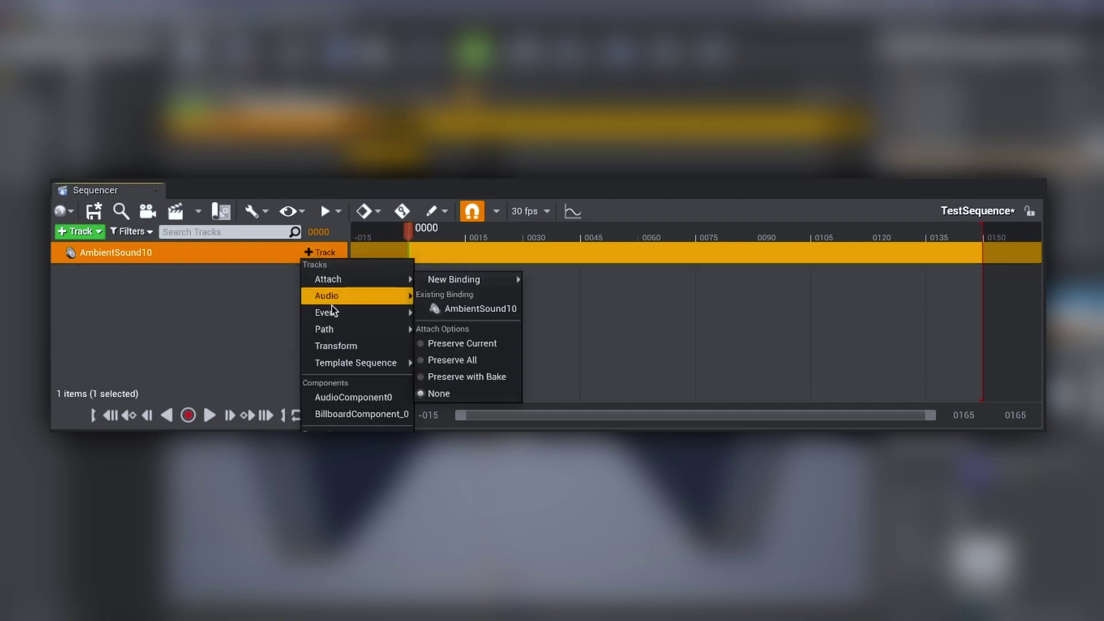
click(343, 349)
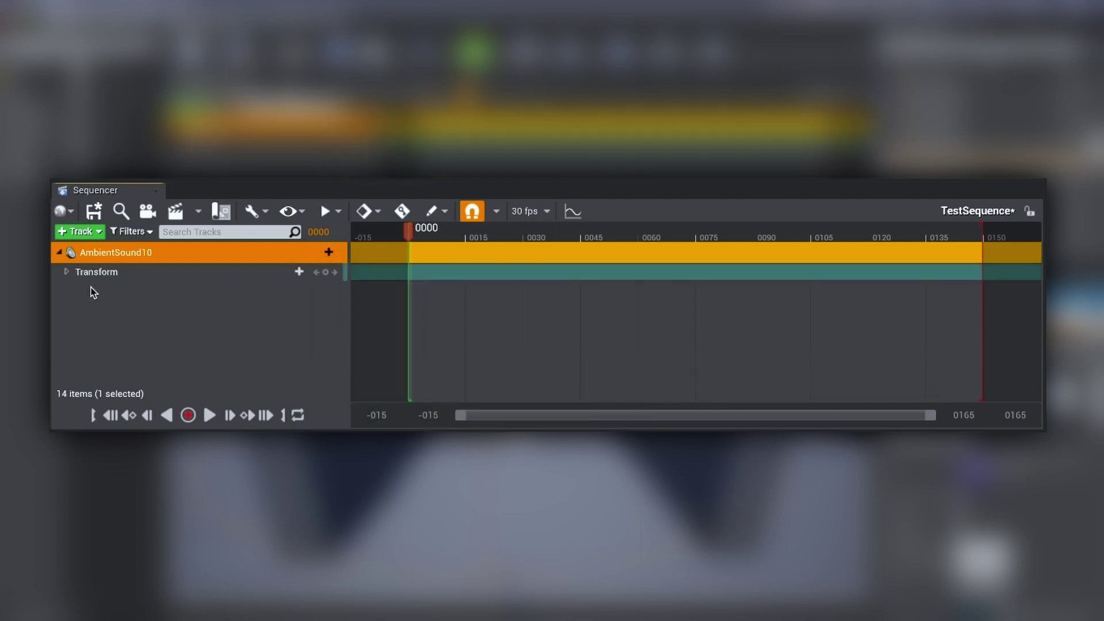
click(67, 272)
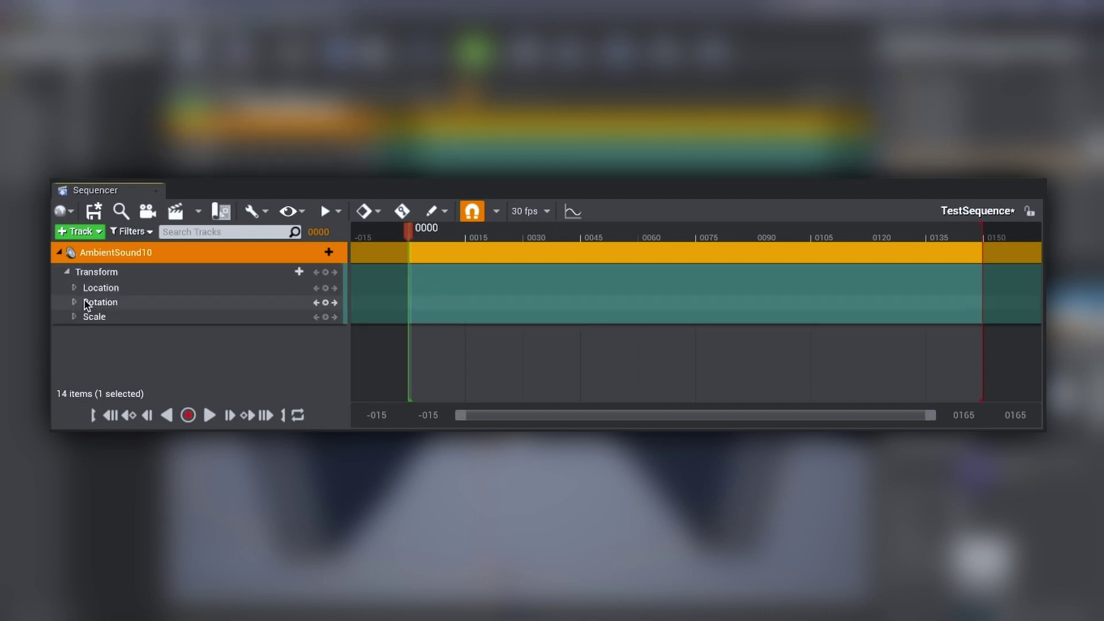
click(74, 288)
click(262, 312)
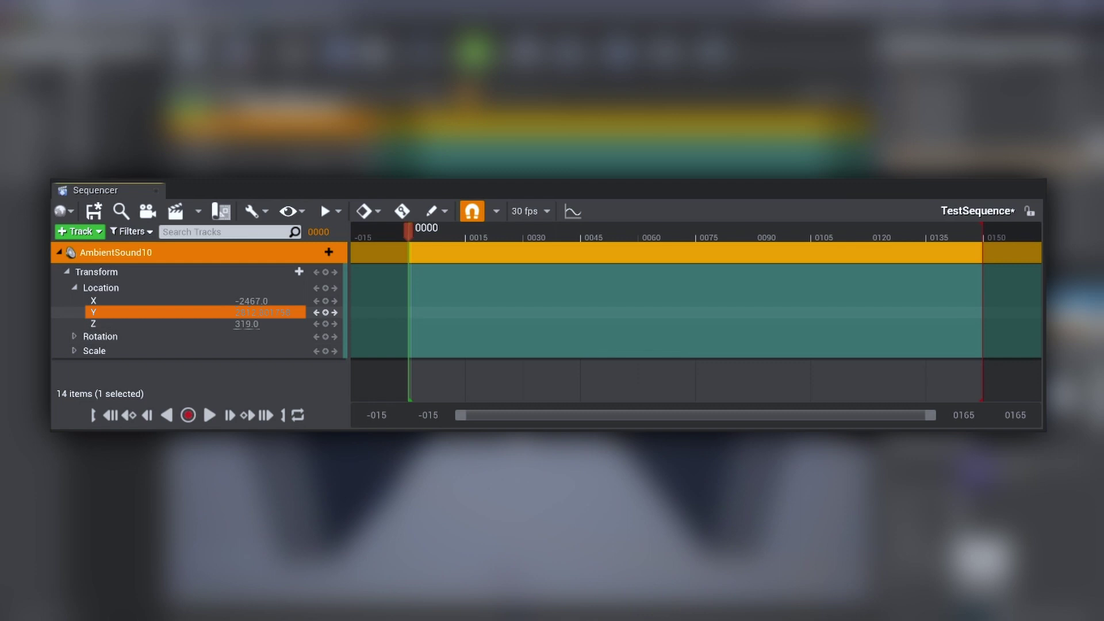
mouse_move(408, 231)
mouse_down()
mouse_move(995, 231)
mouse_move(787, 253)
mouse_move(411, 250)
mouse_move(662, 255)
mouse_up()
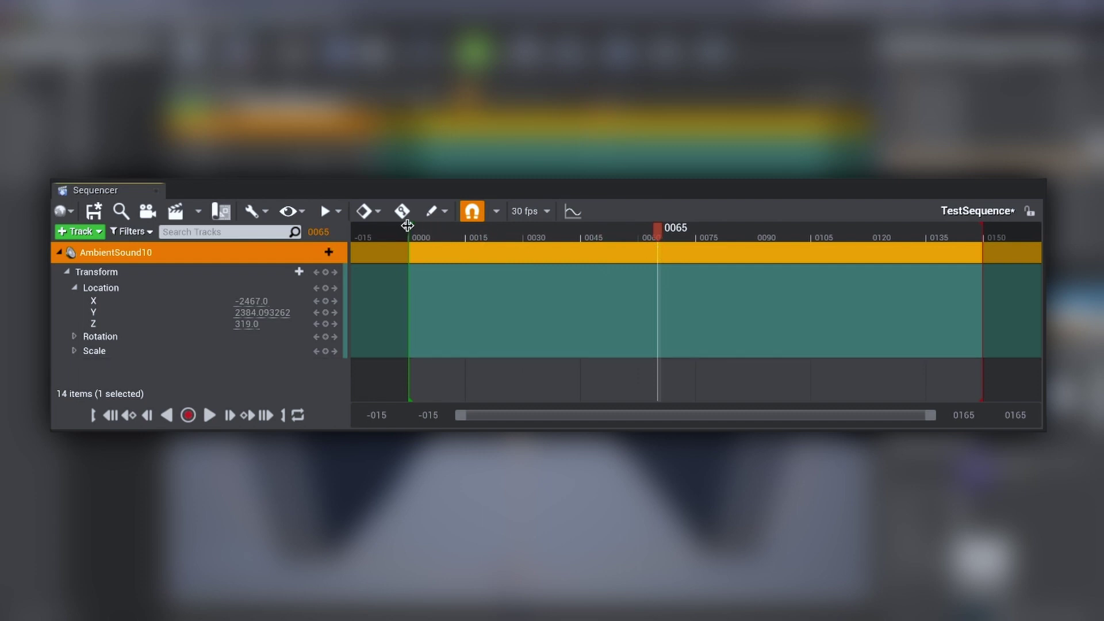
- Adjust the playback range start and end markers and park the playhead near frame 48
mouse_move(407, 225)
mouse_down()
mouse_move(378, 226)
mouse_move(406, 227)
mouse_up()
mouse_move(982, 228)
mouse_down()
mouse_move(998, 229)
mouse_move(729, 227)
mouse_move(775, 226)
mouse_up()
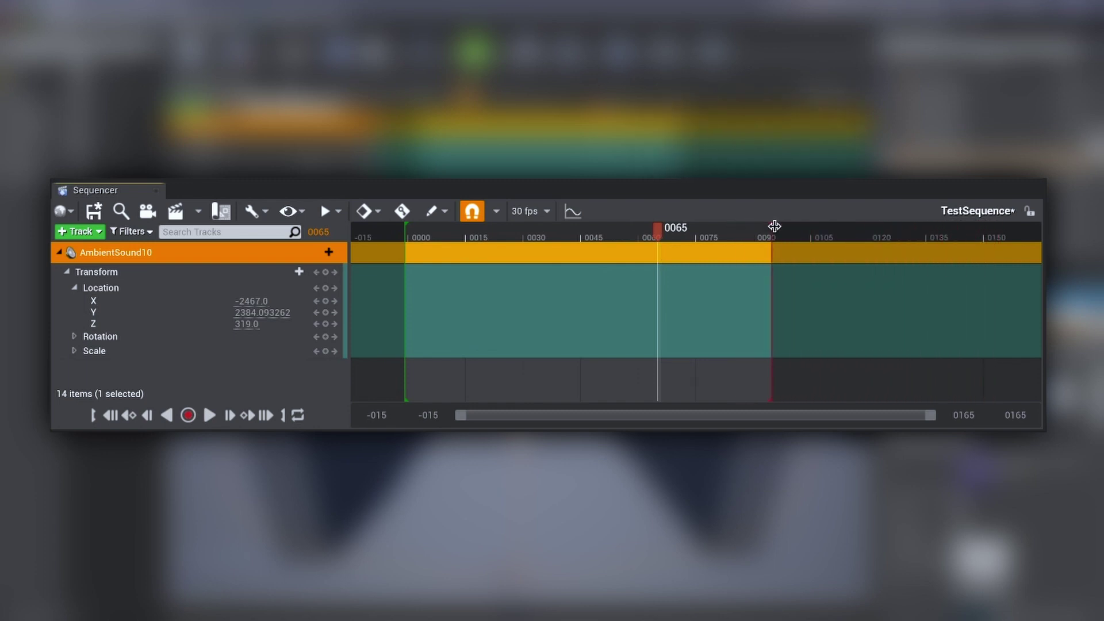
drag(406, 228, 531, 228)
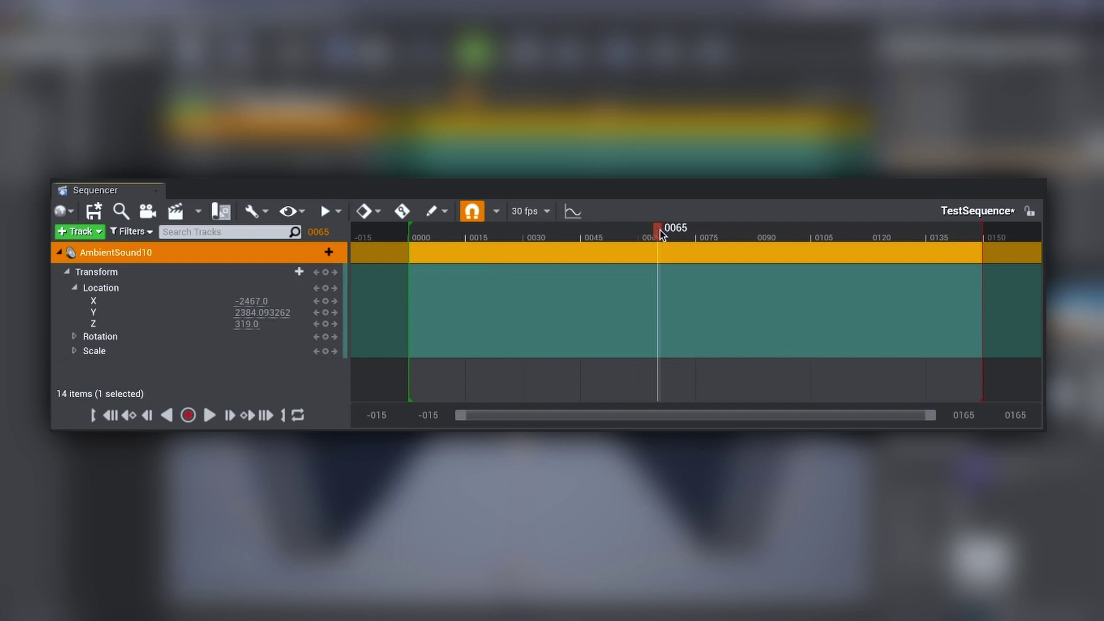
mouse_move(656, 229)
mouse_down()
mouse_move(684, 230)
mouse_move(410, 230)
mouse_move(646, 237)
mouse_up()
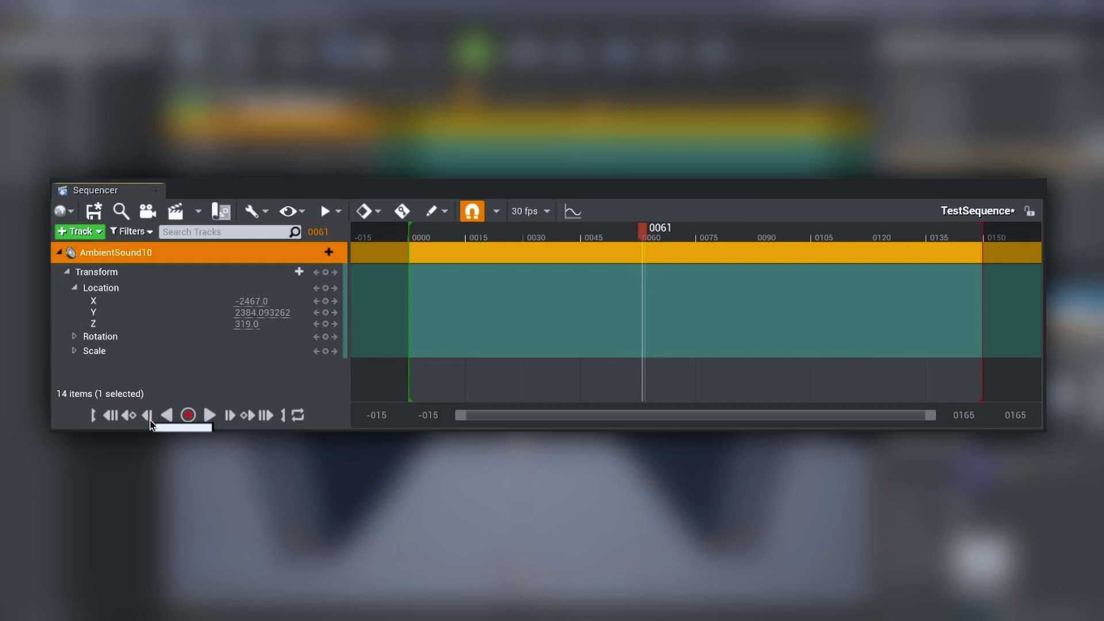
- Jump to start, to end at frame 149, and back to frame 0000
click(111, 415)
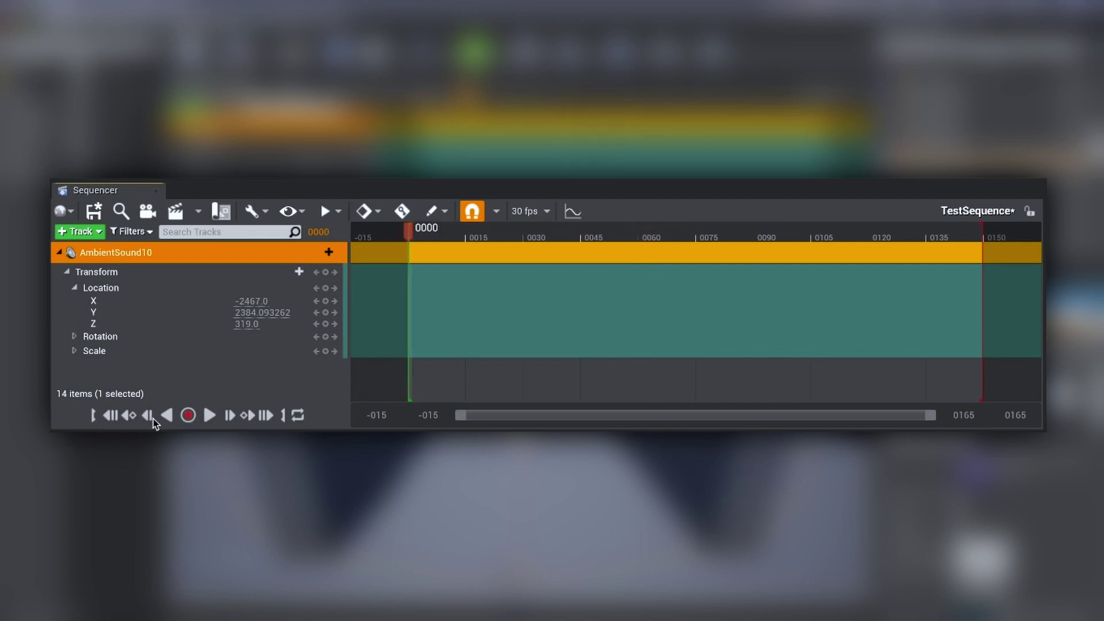
click(266, 415)
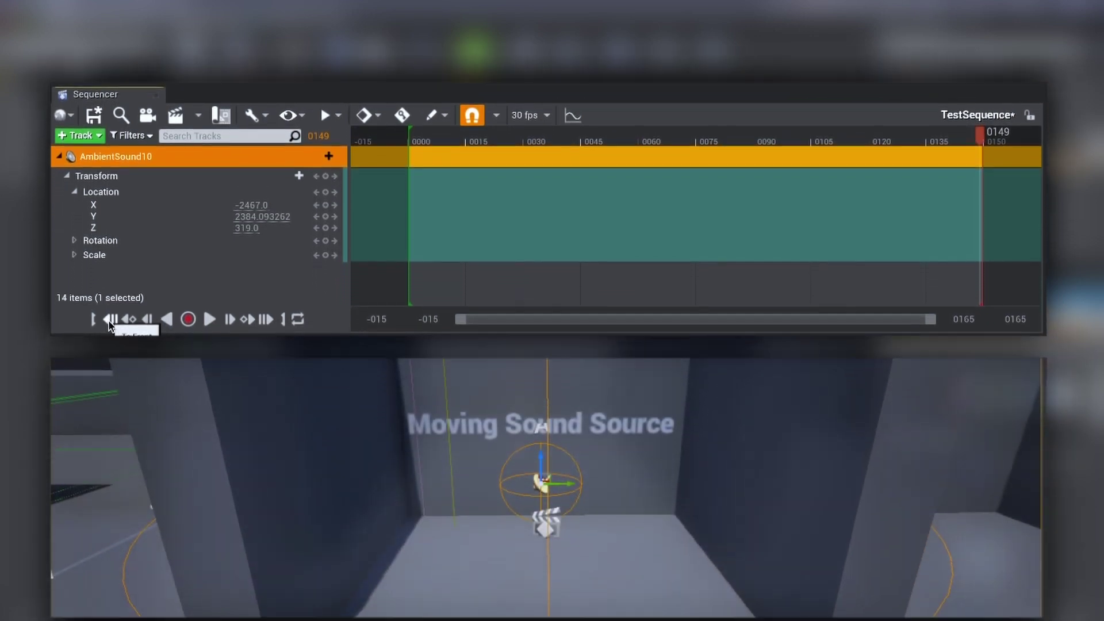
click(109, 320)
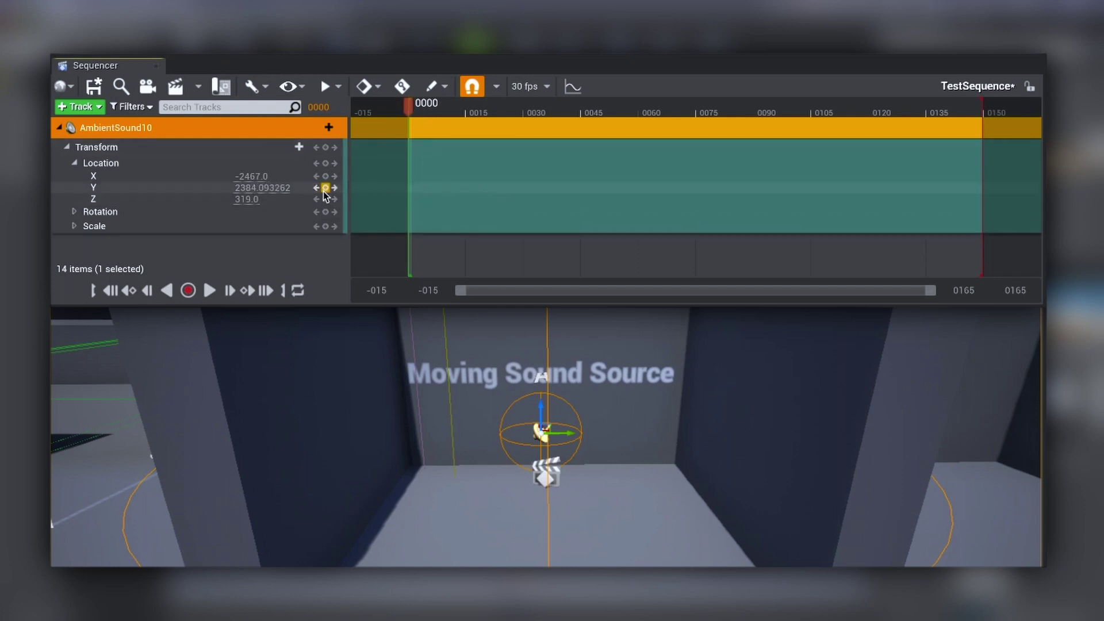
- Key Location Y at 2048.96 on frames 0 and 149, and near 2747 at frame 75
drag(269, 187, 224, 188)
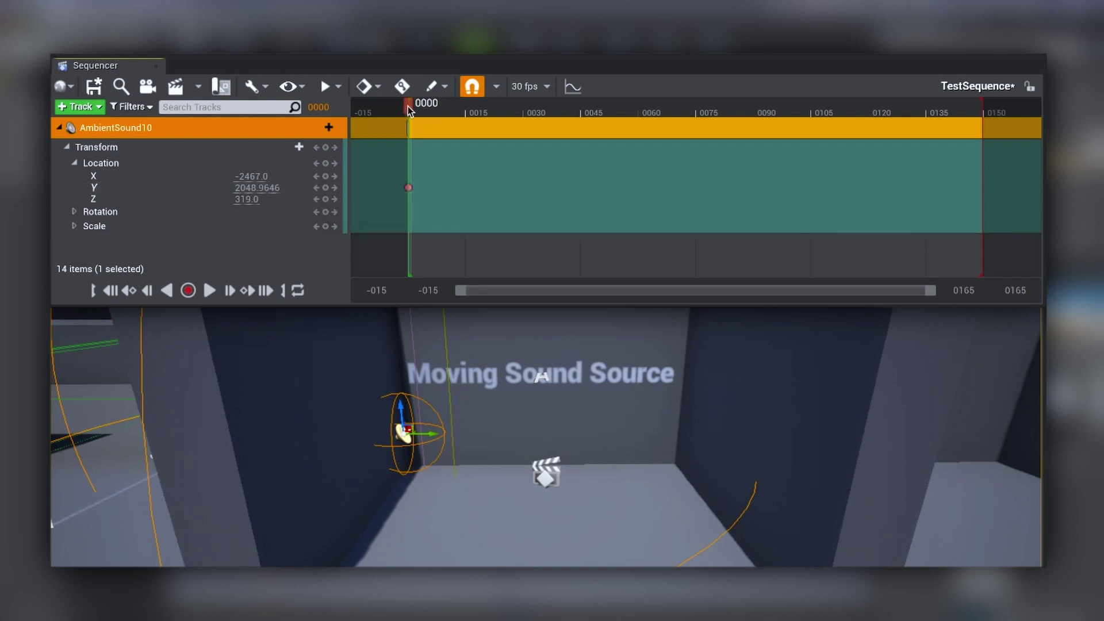
drag(408, 106, 982, 122)
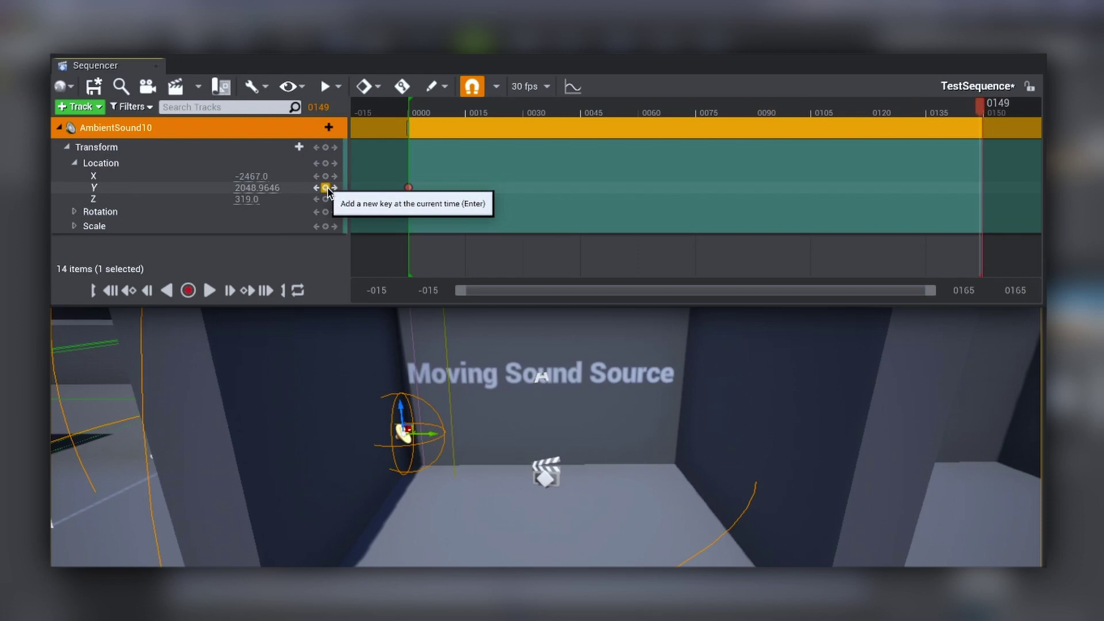
drag(578, 119, 696, 124)
drag(425, 433, 712, 433)
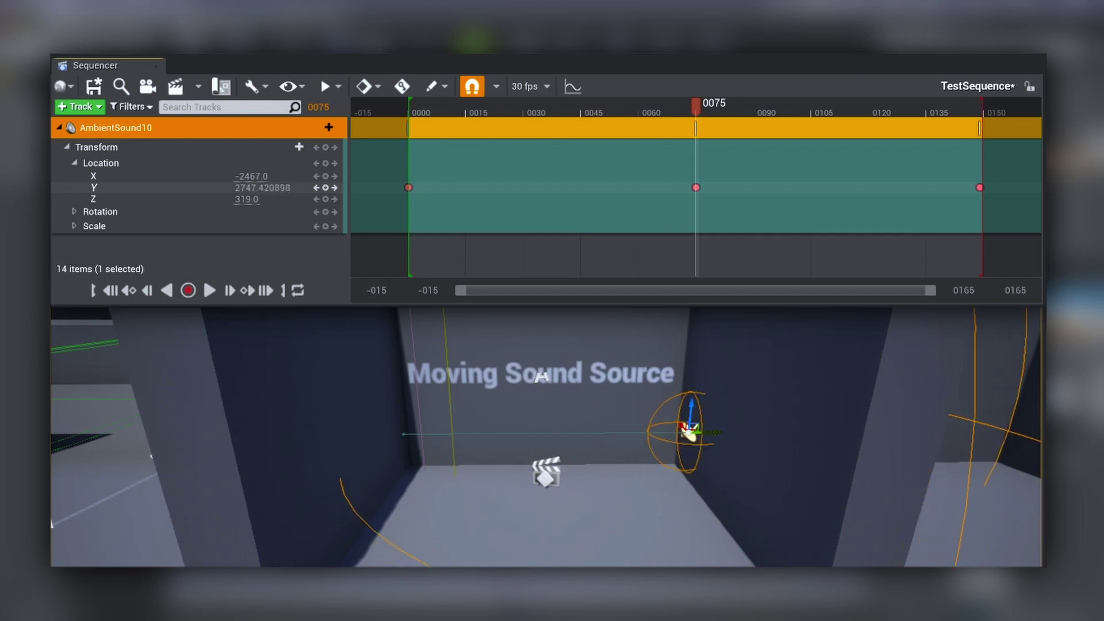
- Scrub and play the sequence to preview AmbientSound10 sweeping out and back
drag(674, 107, 982, 110)
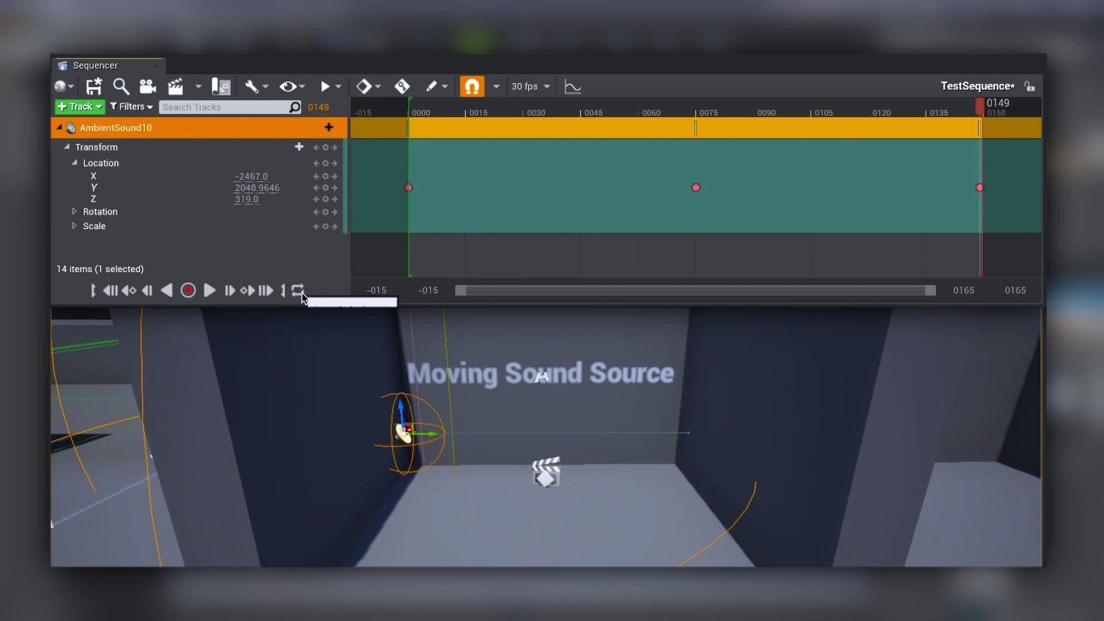
key(Left)
key(Left)
key(Left)
key(Left)
key(Left)
key(Left)
key(Left)
key(Left)
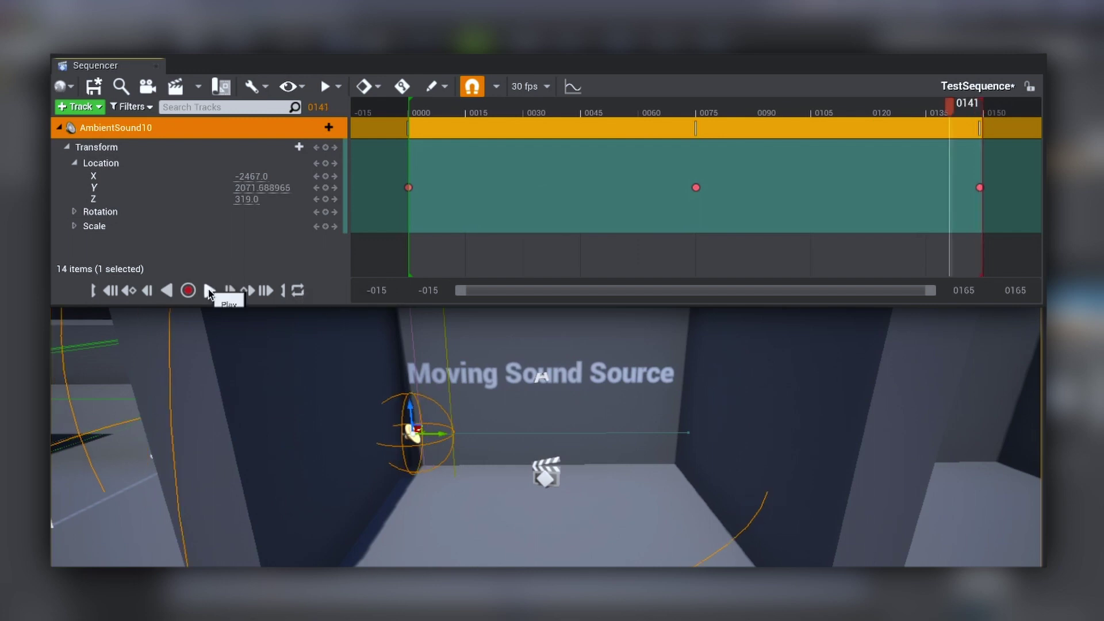
click(209, 291)
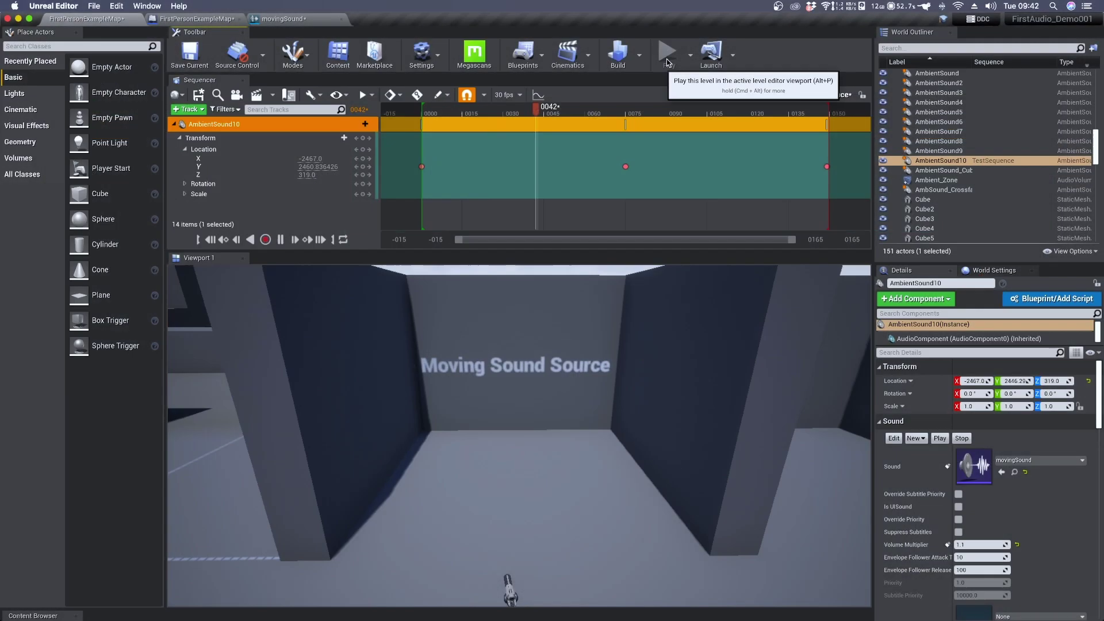
- Playtest the level in the editor, walking toward and away from the moving sound
click(666, 56)
key(w)
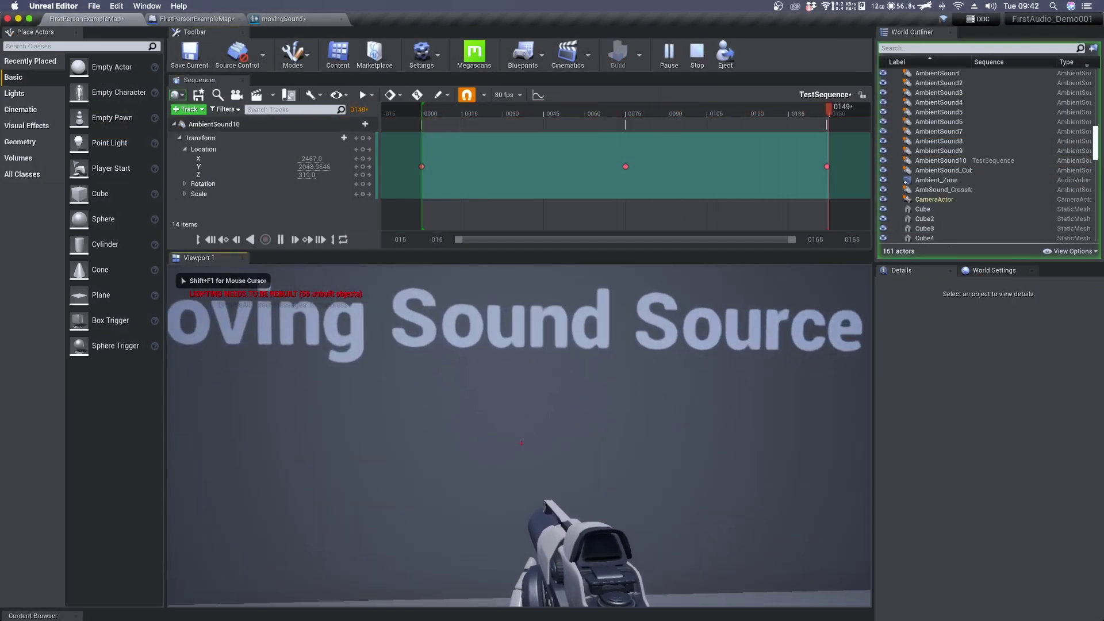
key(s)
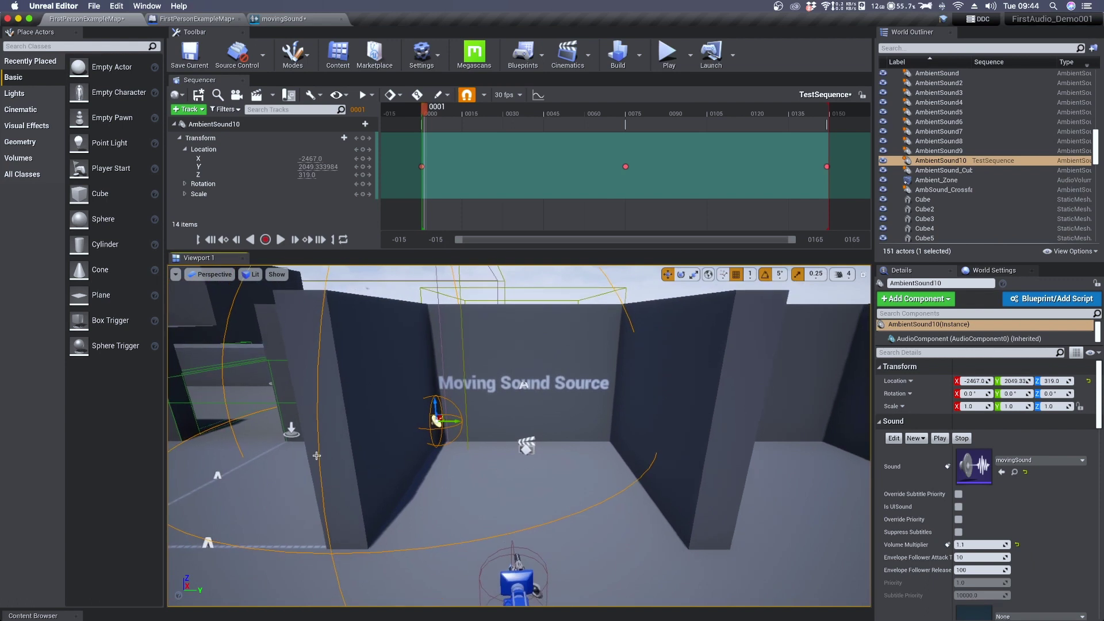
- Place a Box Trigger, found via 'trigg', in front of the Moving Sound Source wall
click(39, 46)
text(trigg)
drag(46, 66, 452, 352)
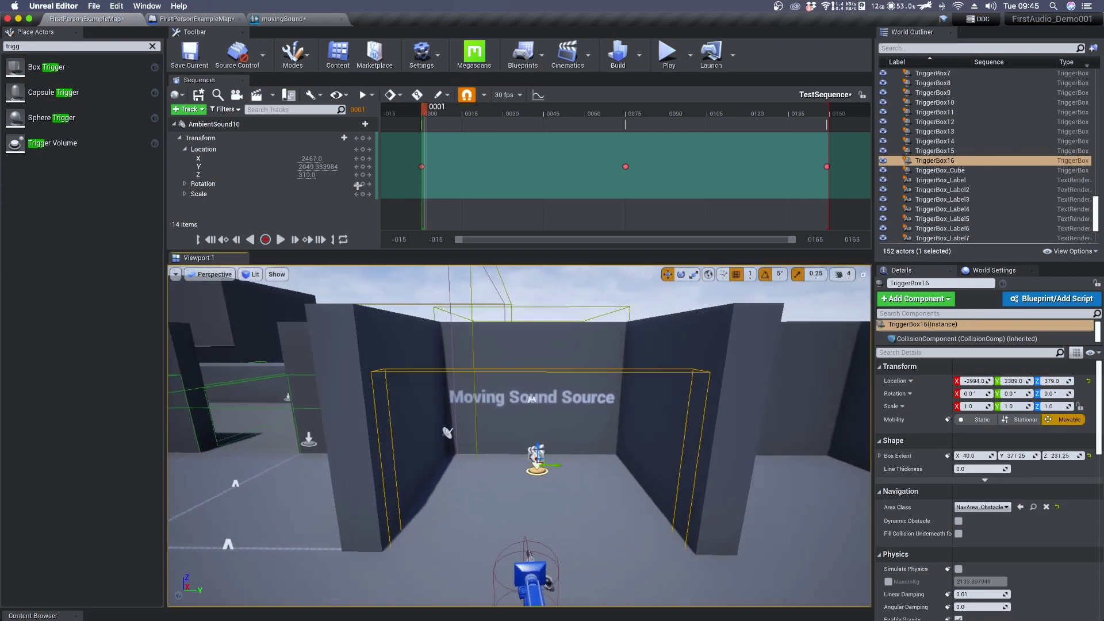
- Add an OnActorBeginOverlap event for TriggerBox16 in the Level Blueprint
click(227, 19)
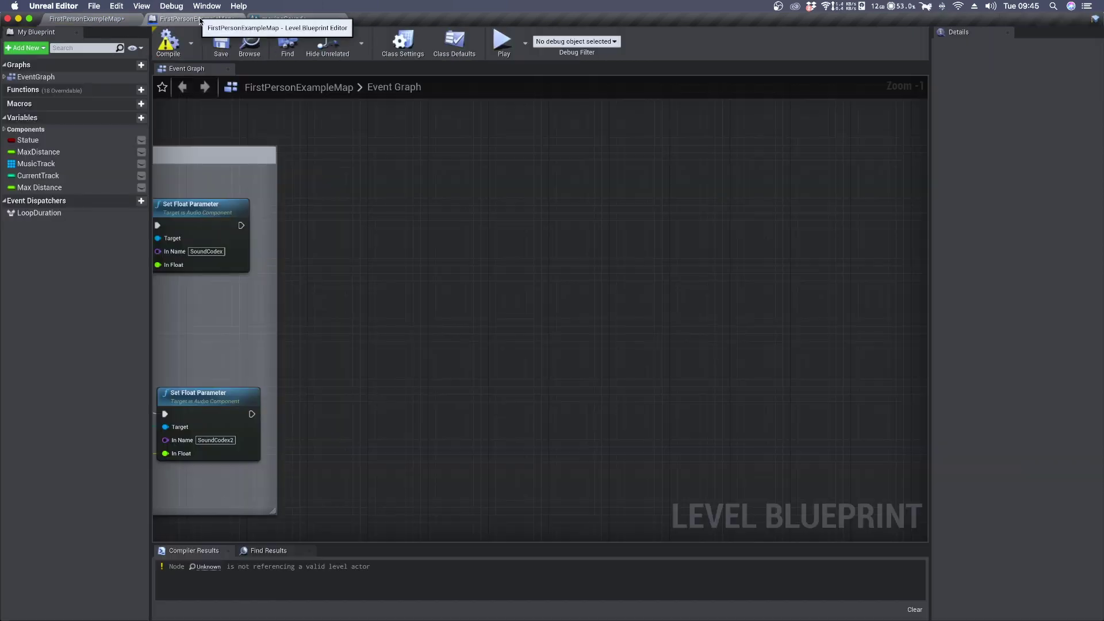
right_click(412, 289)
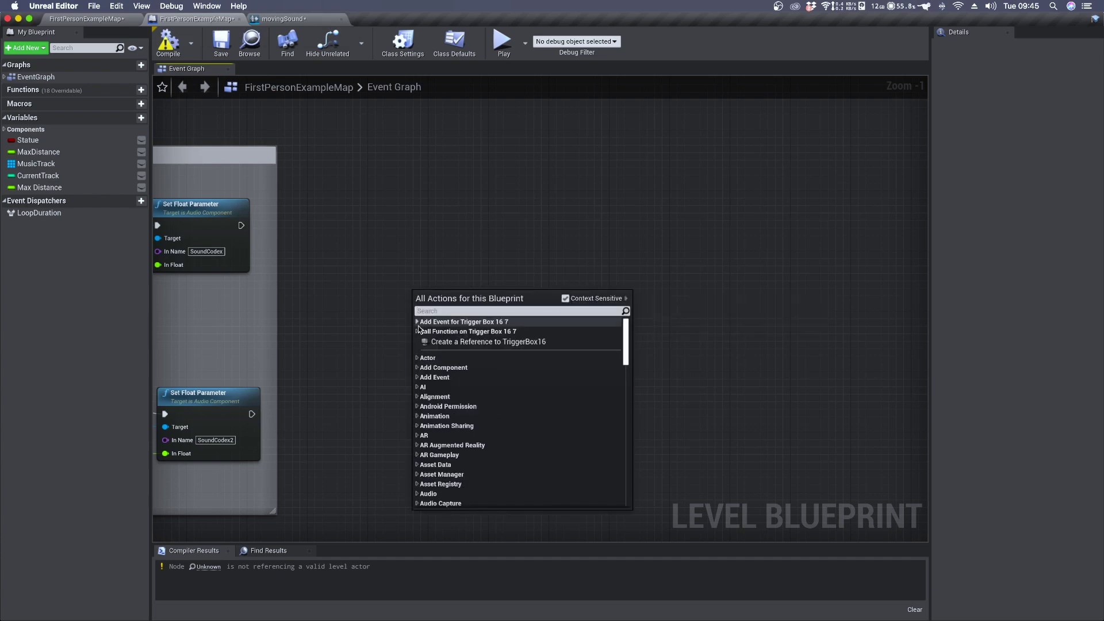
click(458, 343)
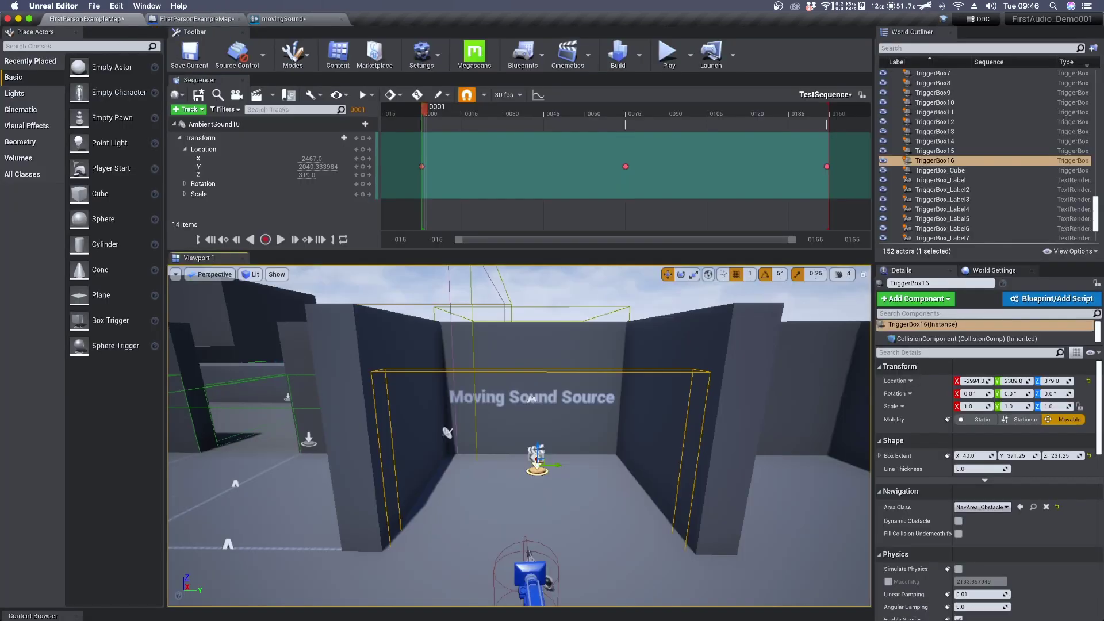
- Add a reference node to the TestSequence actor in the Level Blueprint
right_drag(541, 441, 540, 441)
click(496, 427)
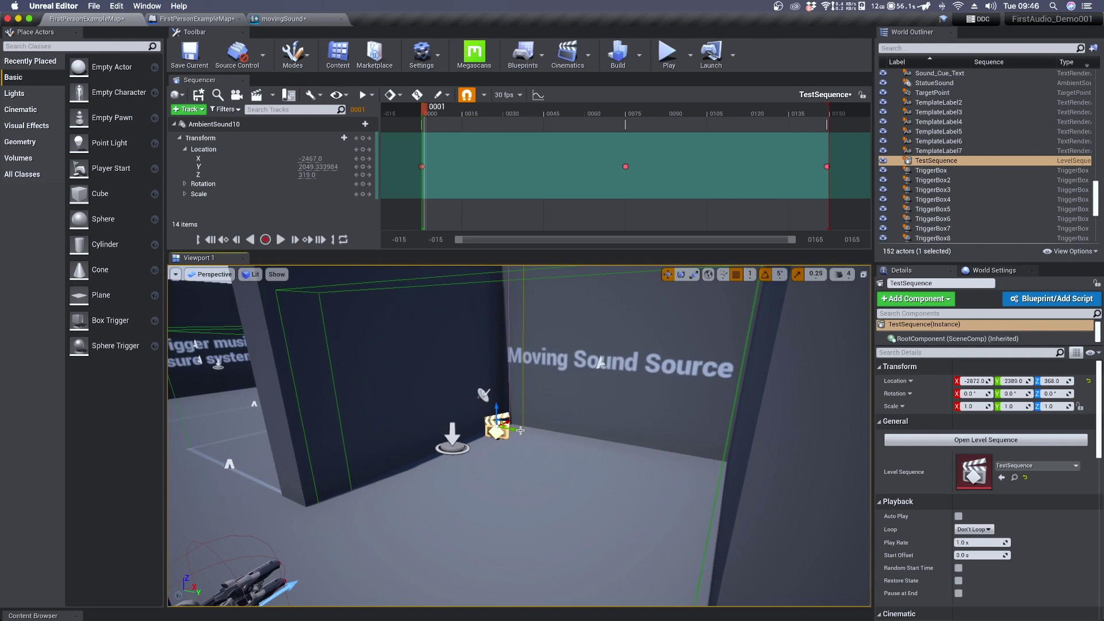
click(195, 18)
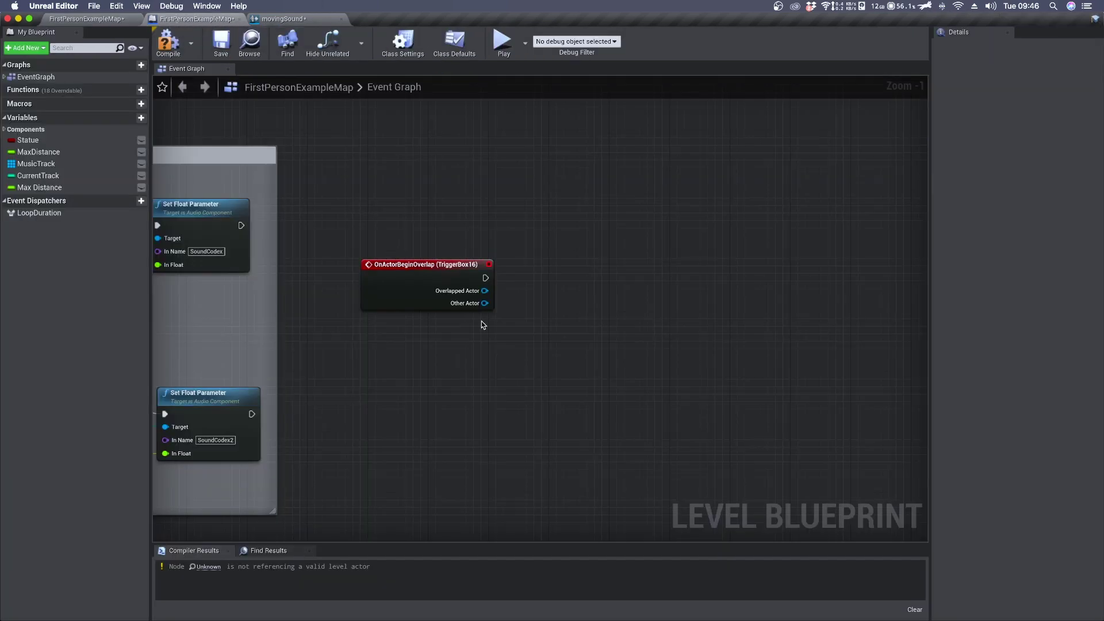
right_click(564, 280)
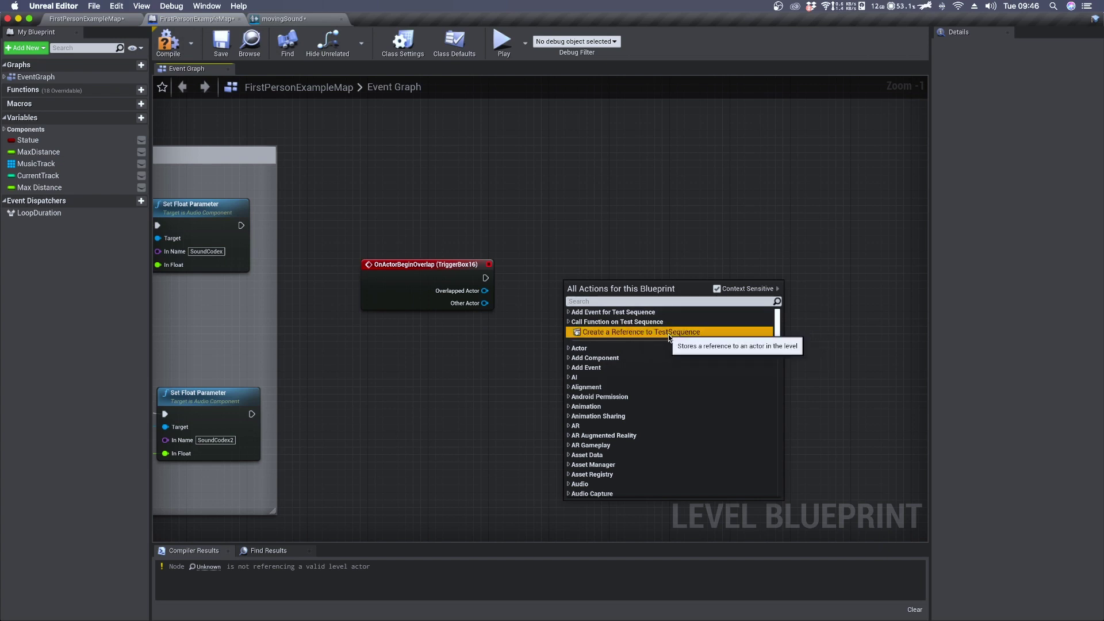
click(653, 332)
- Add Play Looping on TestSequence's Sequence Player and wire the overlap event into it
mouse_move(583, 298)
mouse_down()
mouse_move(440, 374)
mouse_move(583, 319)
mouse_up()
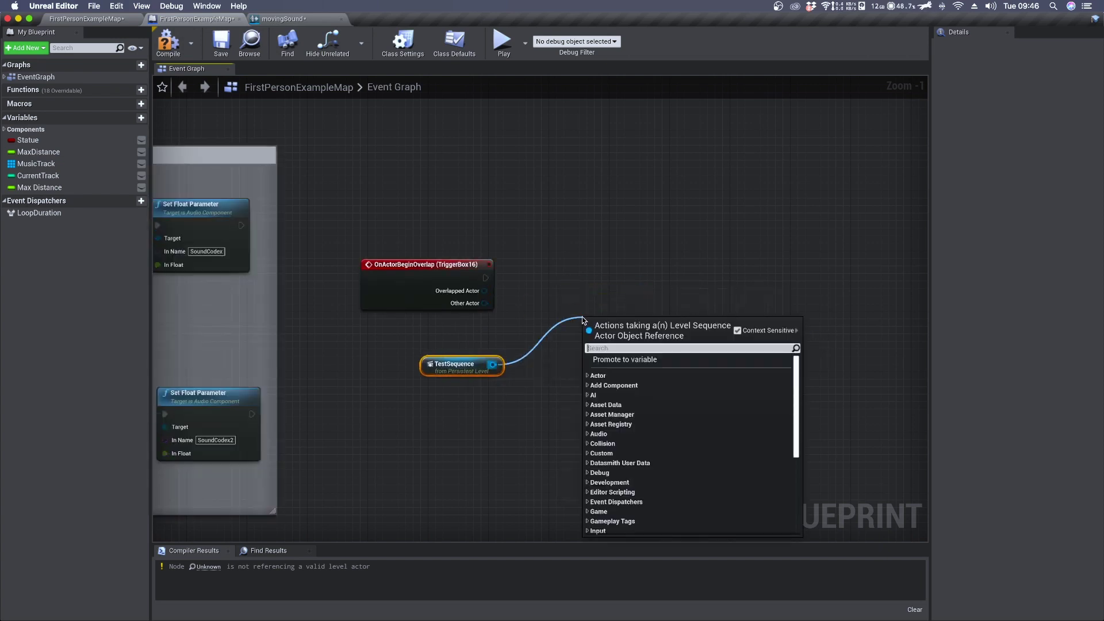
text(play loop)
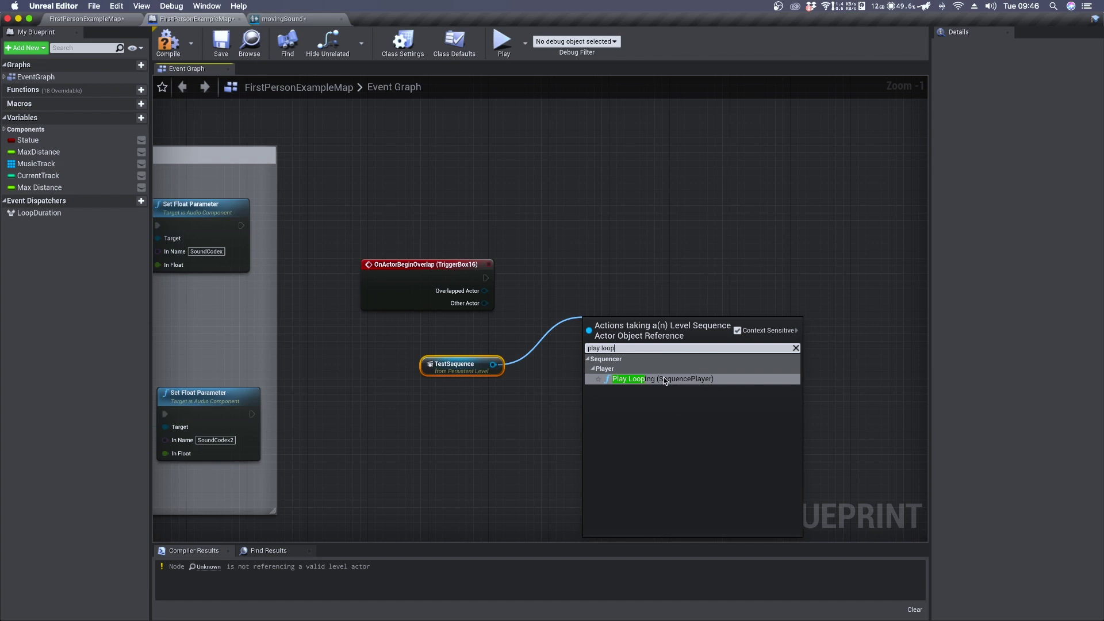
click(695, 384)
drag(485, 278, 618, 278)
drag(533, 367, 516, 338)
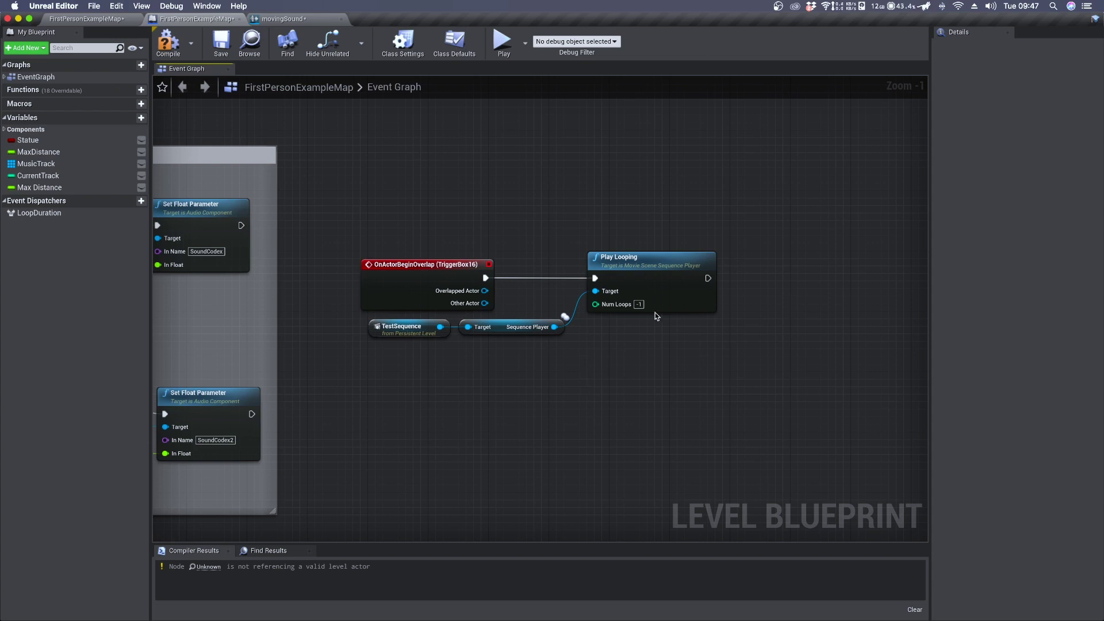
click(635, 260)
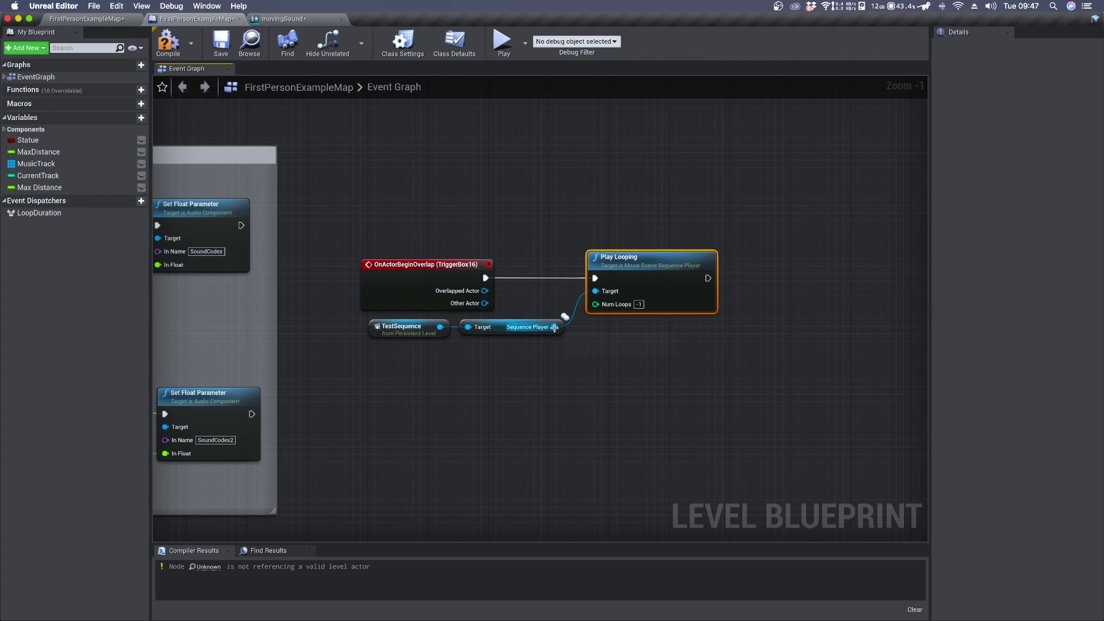